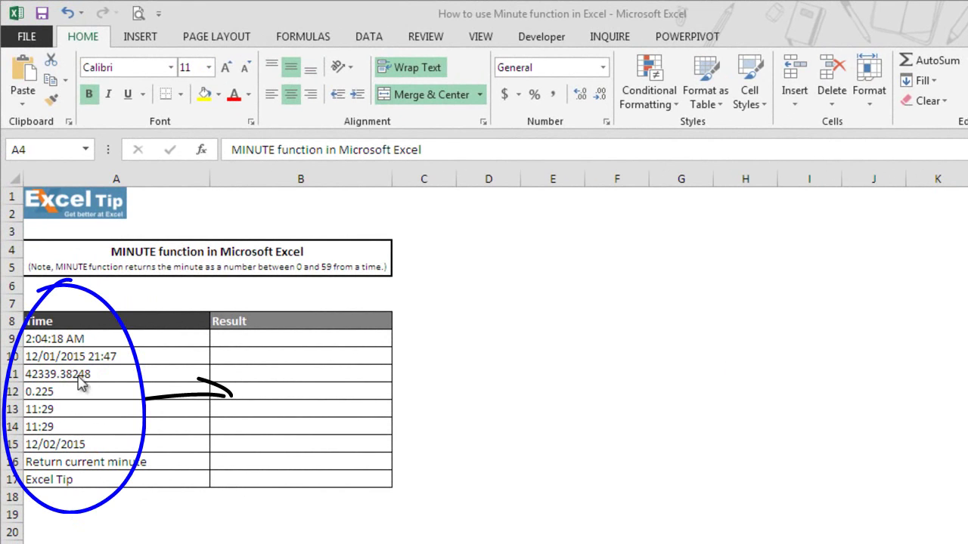
Enter =MINUTE(A9) in B9 to extract 4 from 2:04:18 AM
left_click(277, 339)
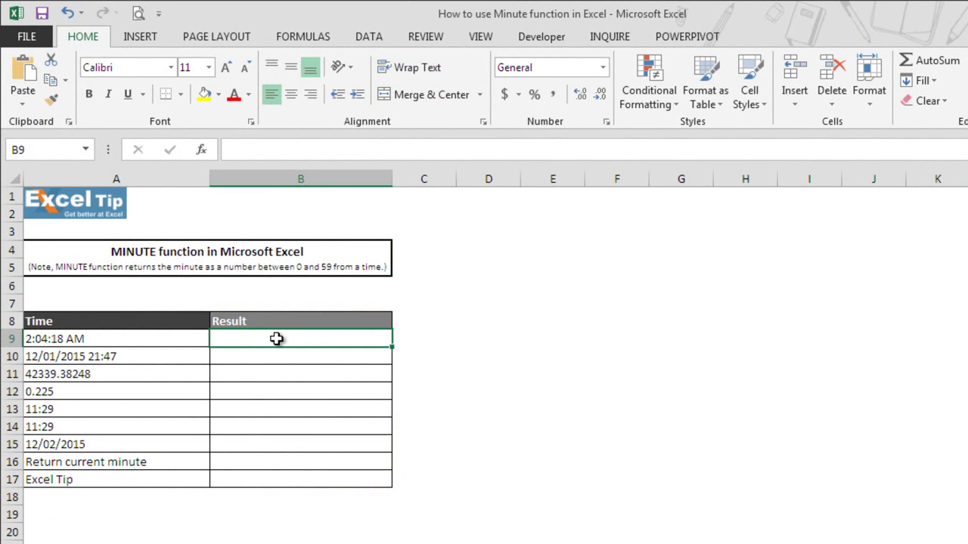
type("=minut")
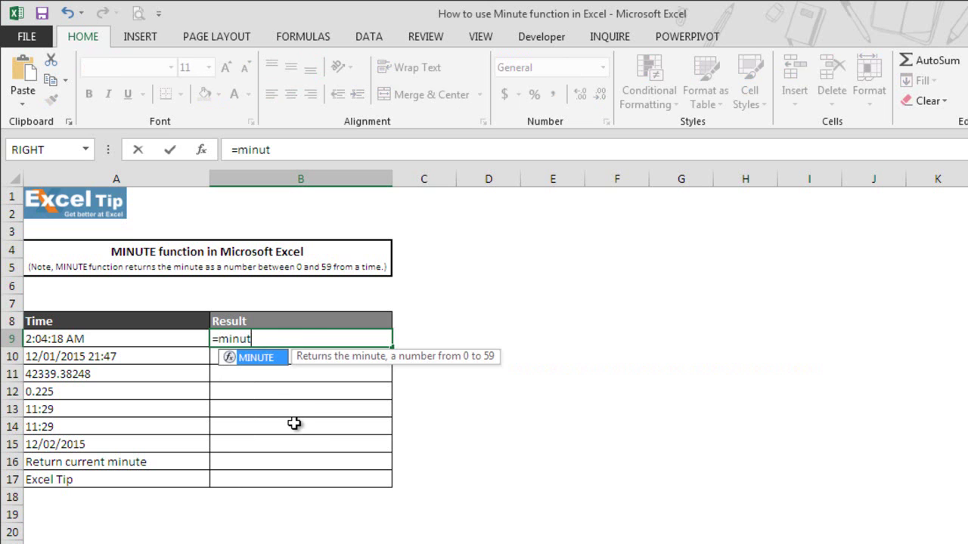
key("Tab")
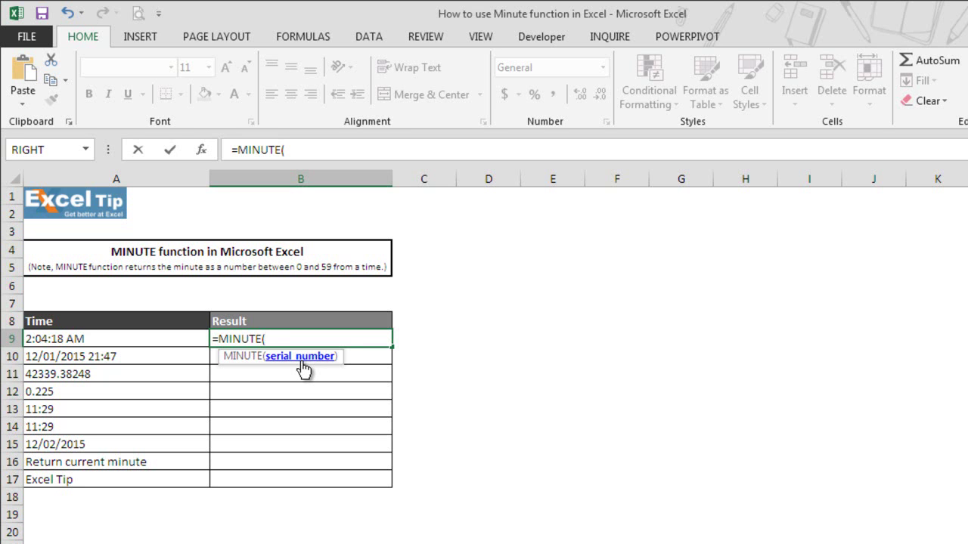
left_click(176, 340)
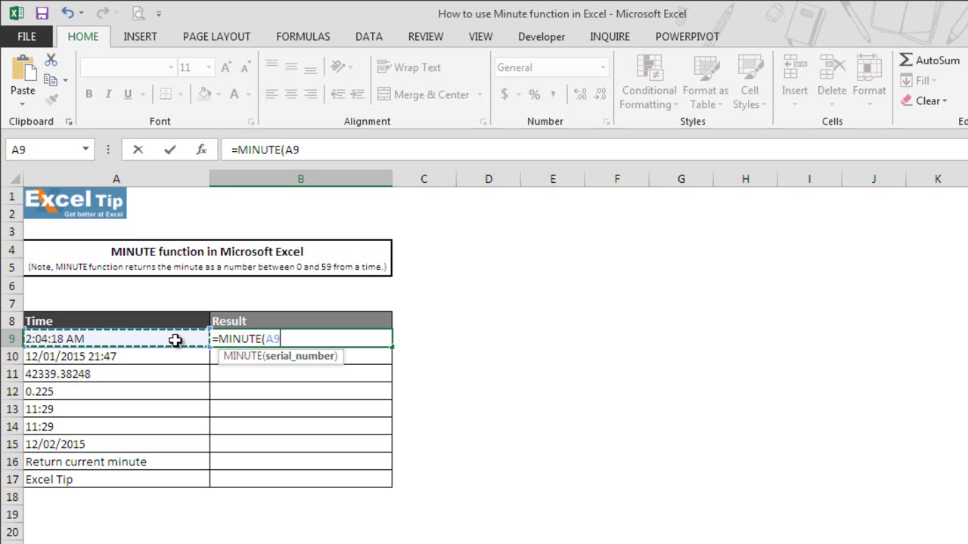
type(")")
key("Return")
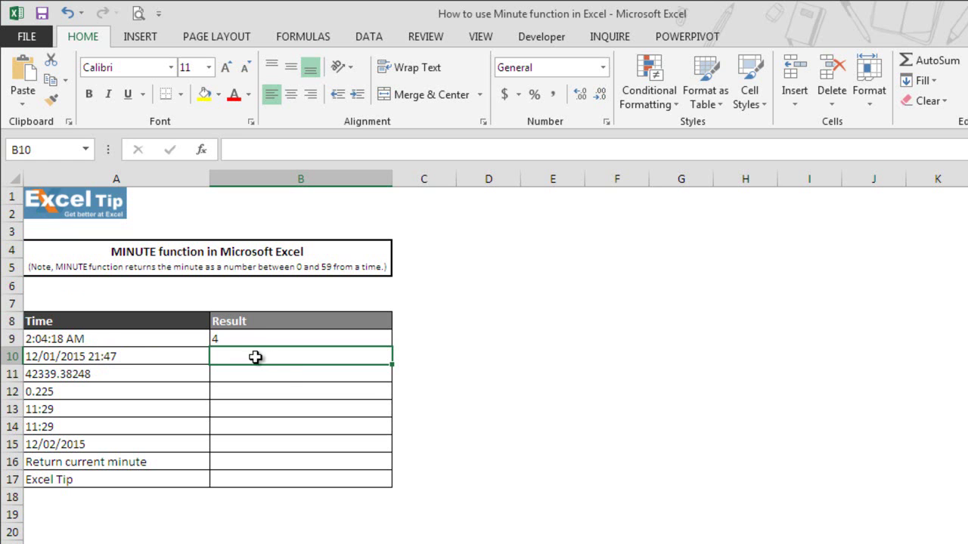
Enter =MINUTE(A10) in B10 to get 47 from 12/01/2015 21:47
type("=minu")
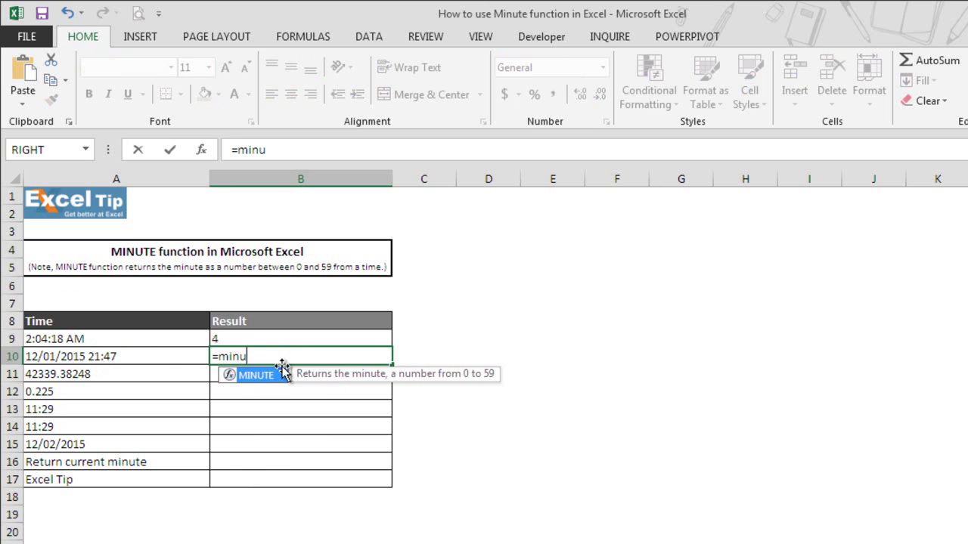
key("Tab")
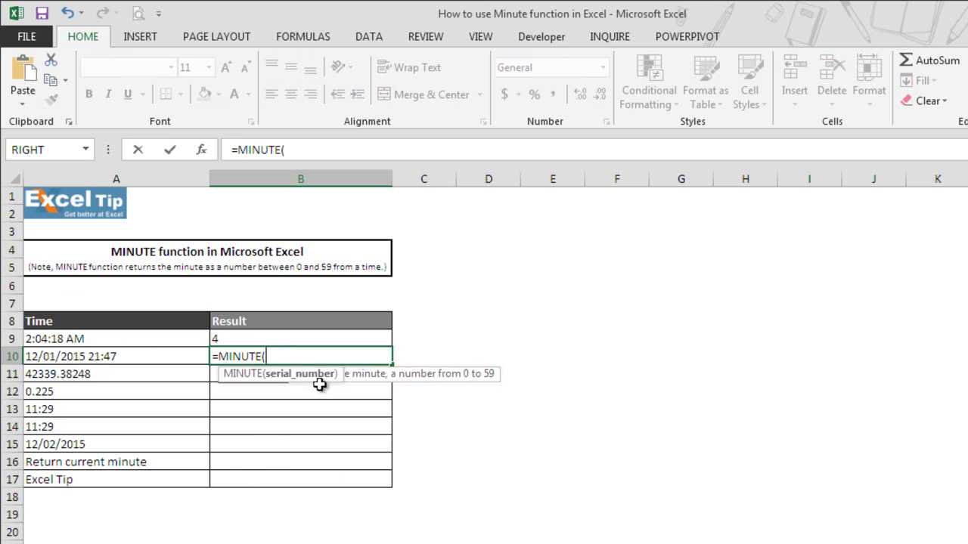
left_click(158, 360)
type(")")
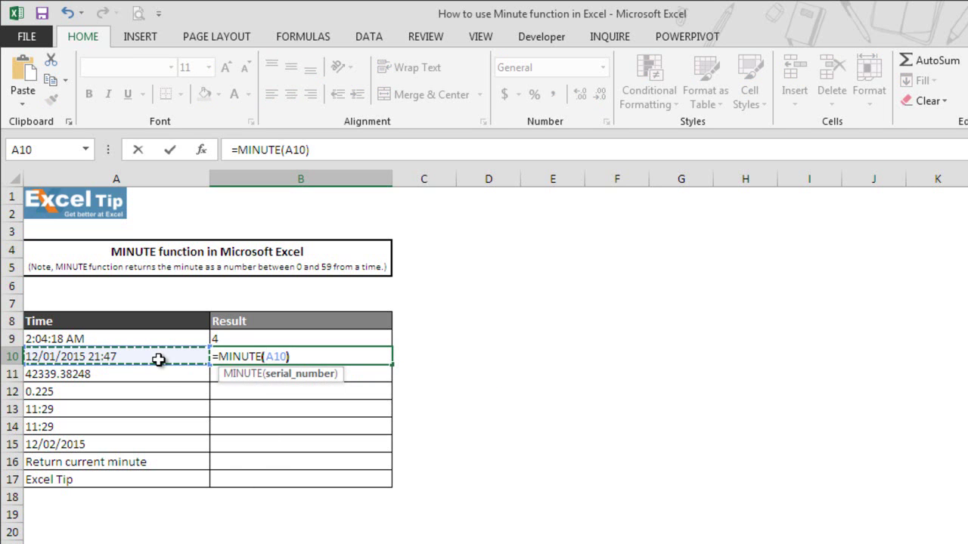
left_click(387, 363)
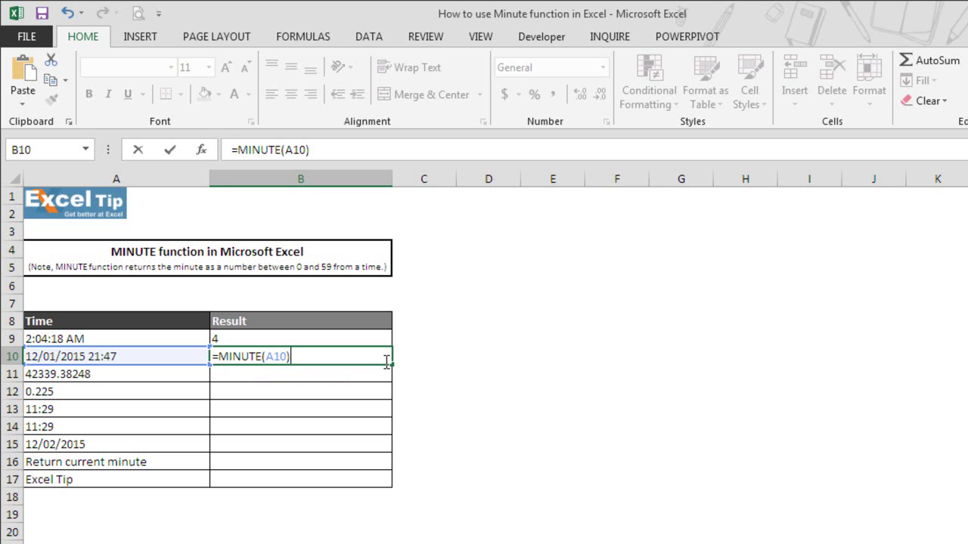
key("Return")
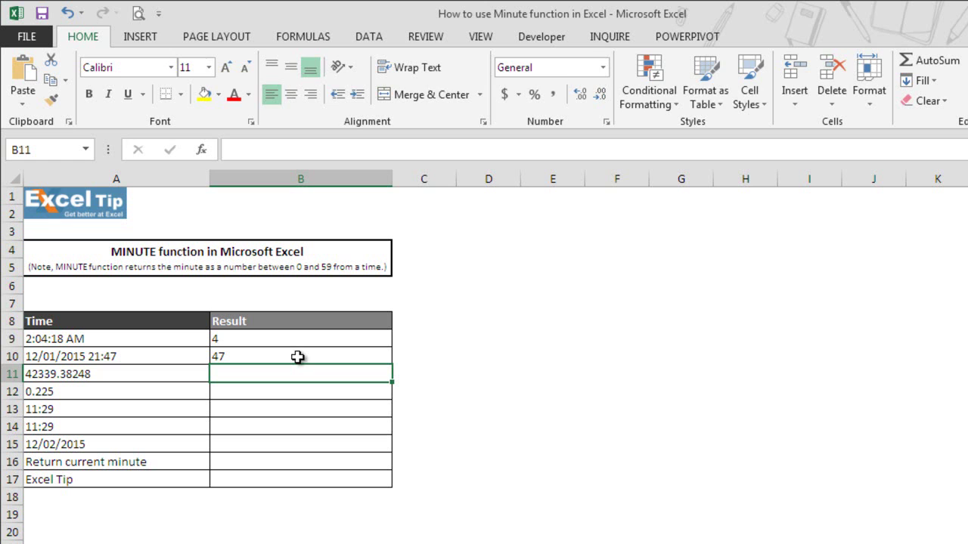
Enter =MINUTE(A11) in B11 to get 10 from serial 42339.38248
type("=minu")
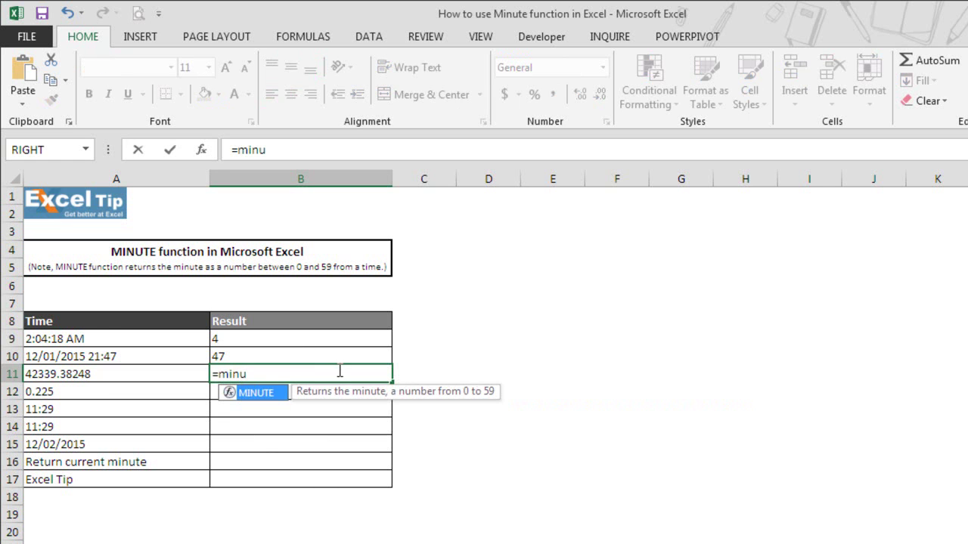
key("Tab")
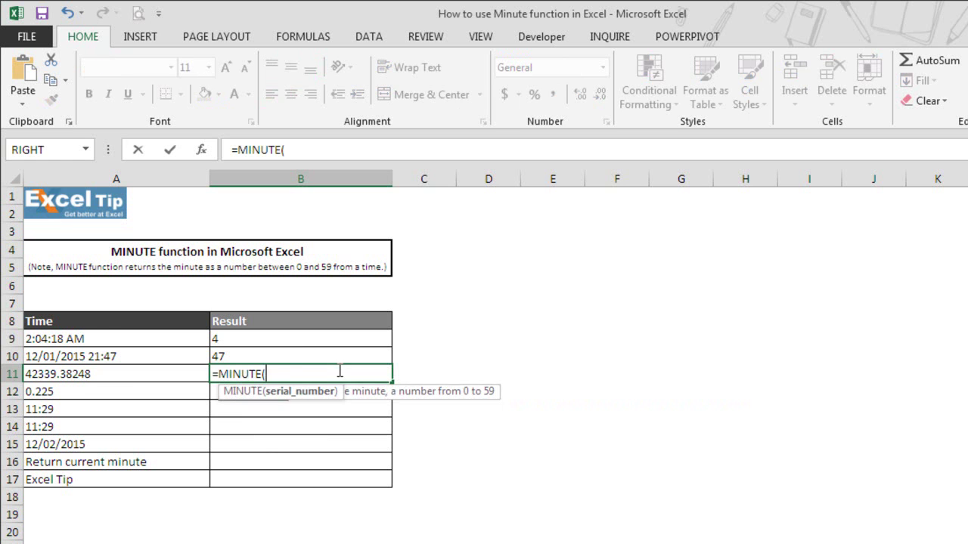
left_click(108, 373)
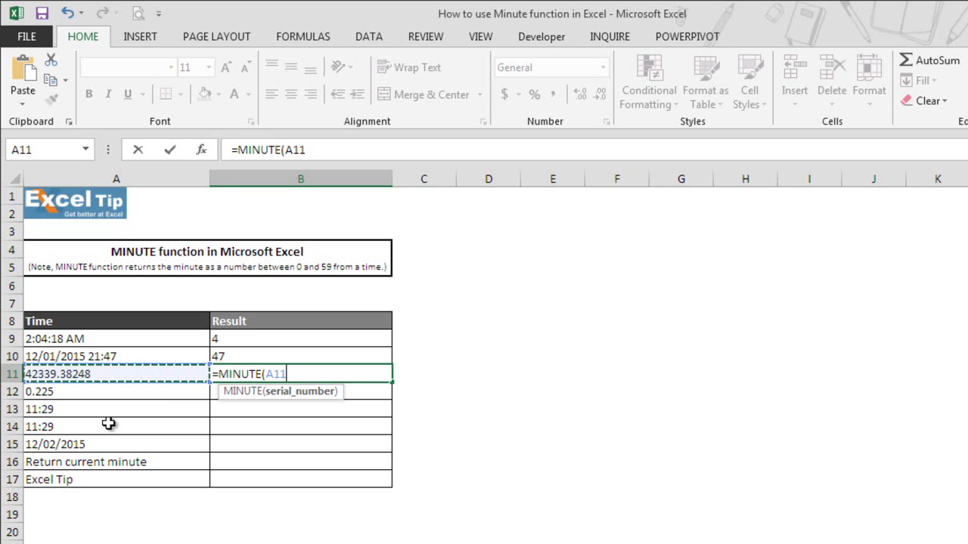
type(")")
key("Return")
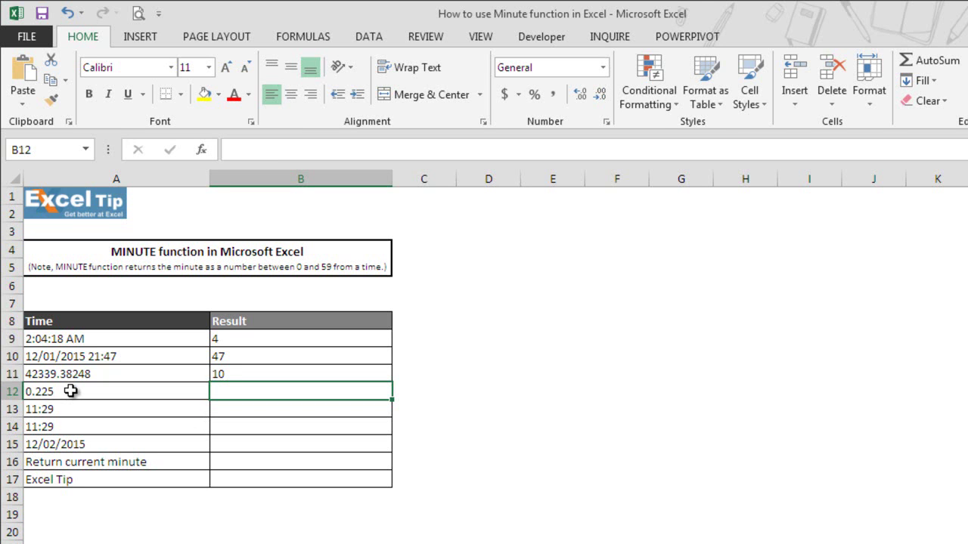
Enter =MINUTE(A12) in B12 to get 24 from the decimal 0.225
type("=MINU")
double_click(257, 410)
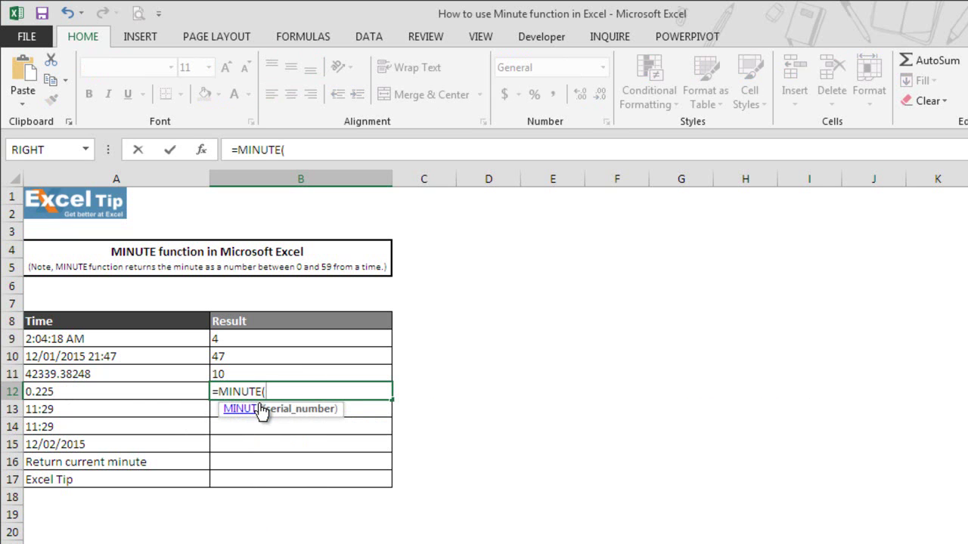
key("Left")
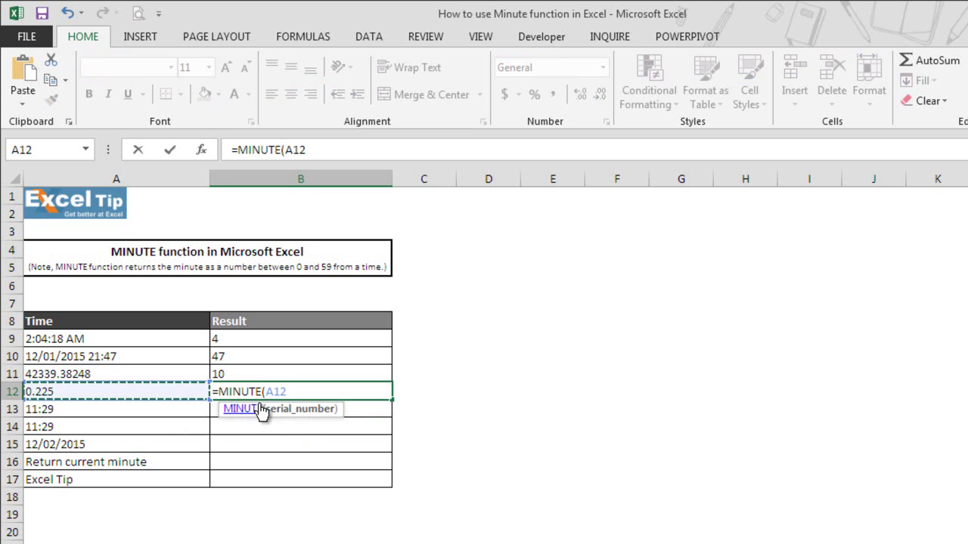
type(")")
key("Return")
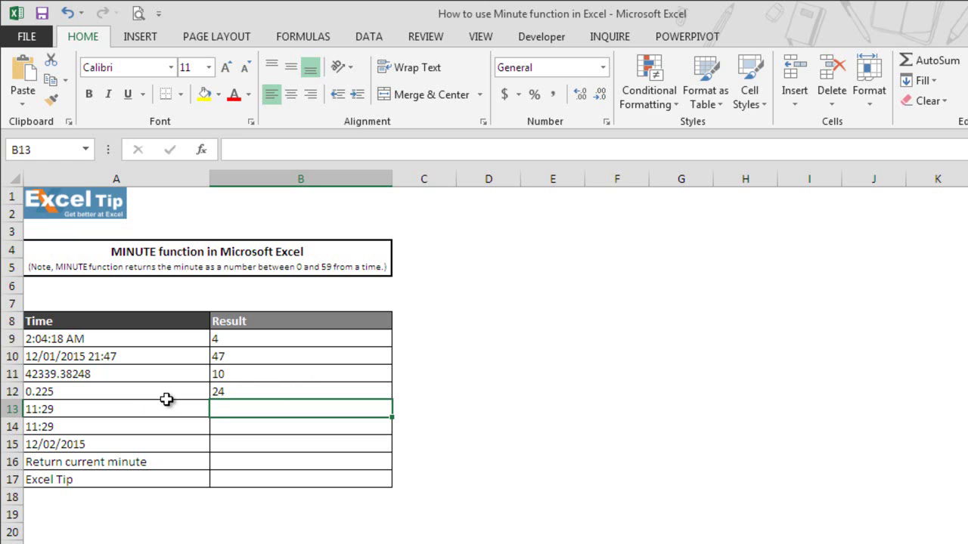
Enter =MINUTE(A13) in B13 to get 29 from the time 11:29
type("=minu")
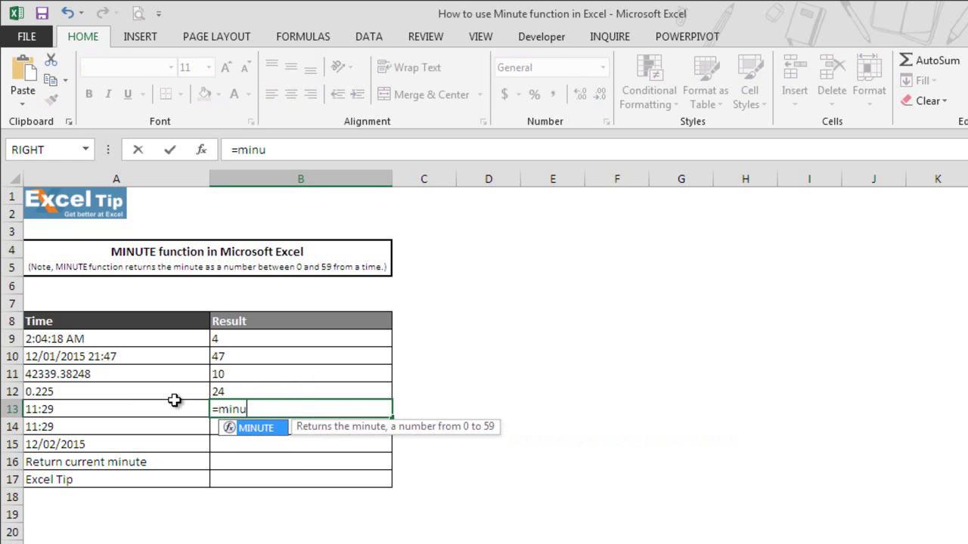
key("Tab")
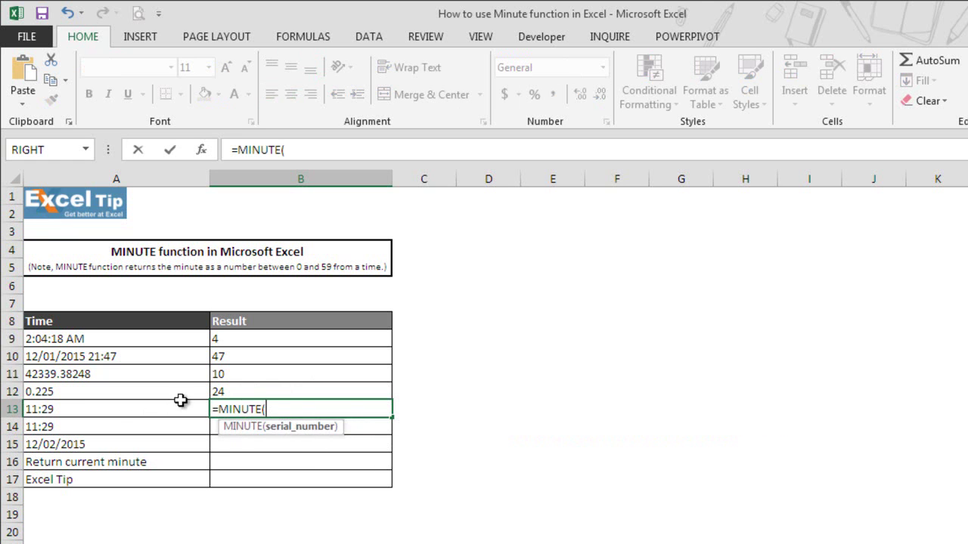
left_click(111, 410)
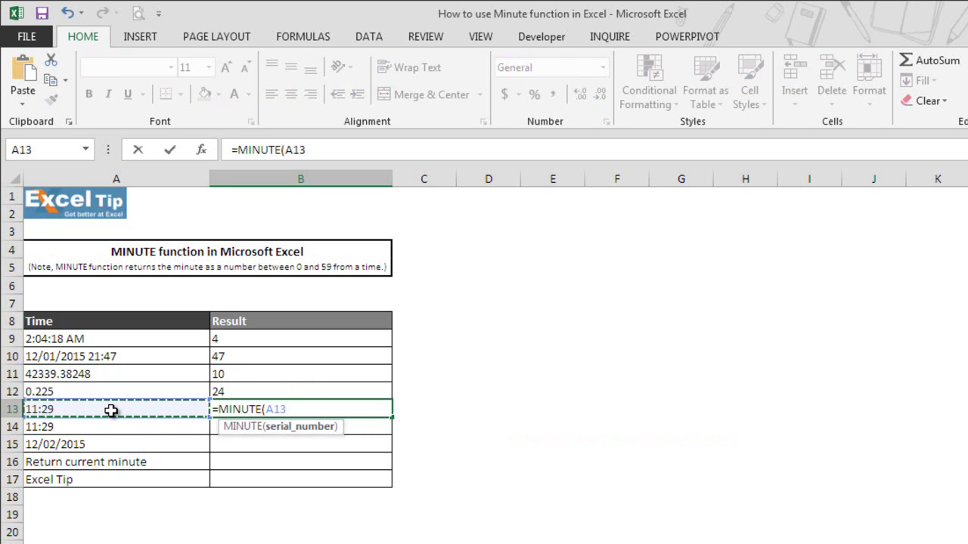
type(")")
key("Return")
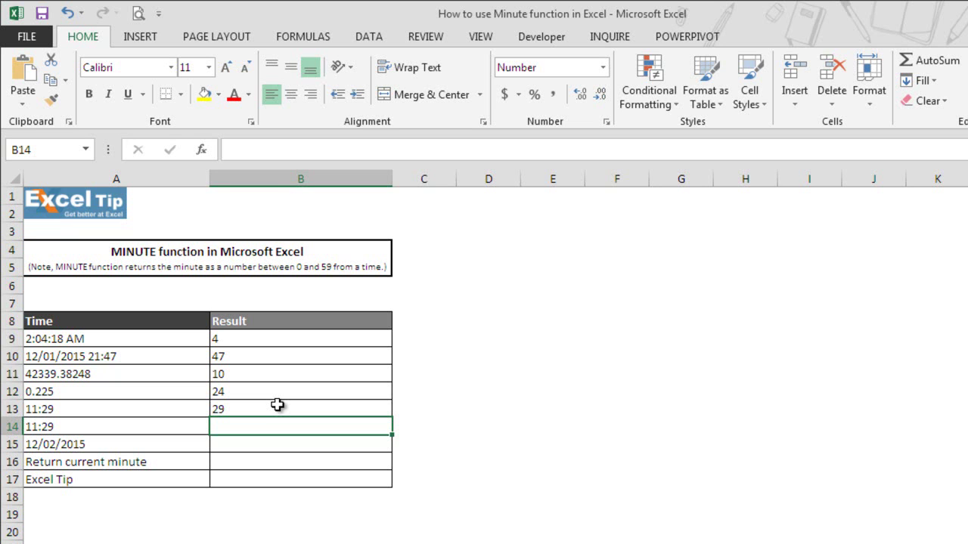
Enter =MINUTE(A14)+15 in B14, giving 44
type("=minut")
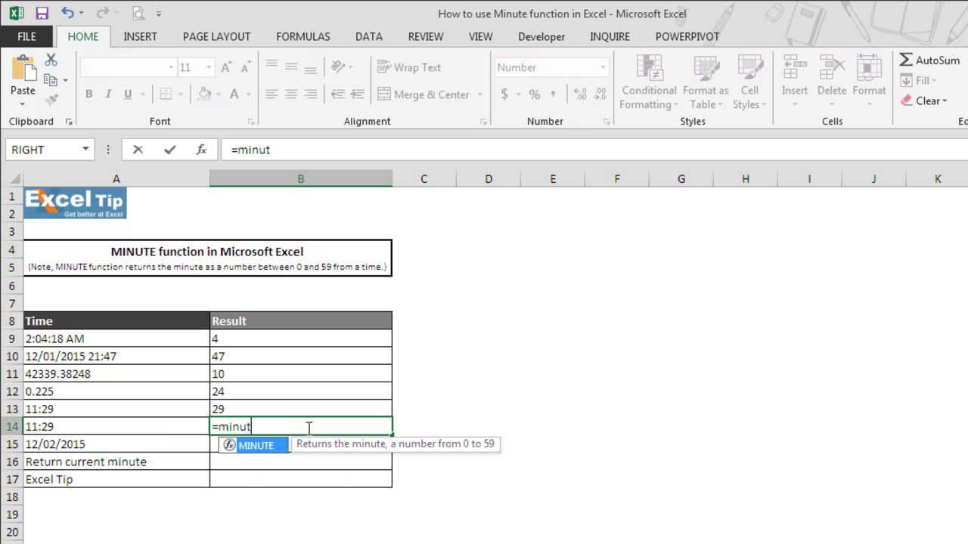
key("Tab")
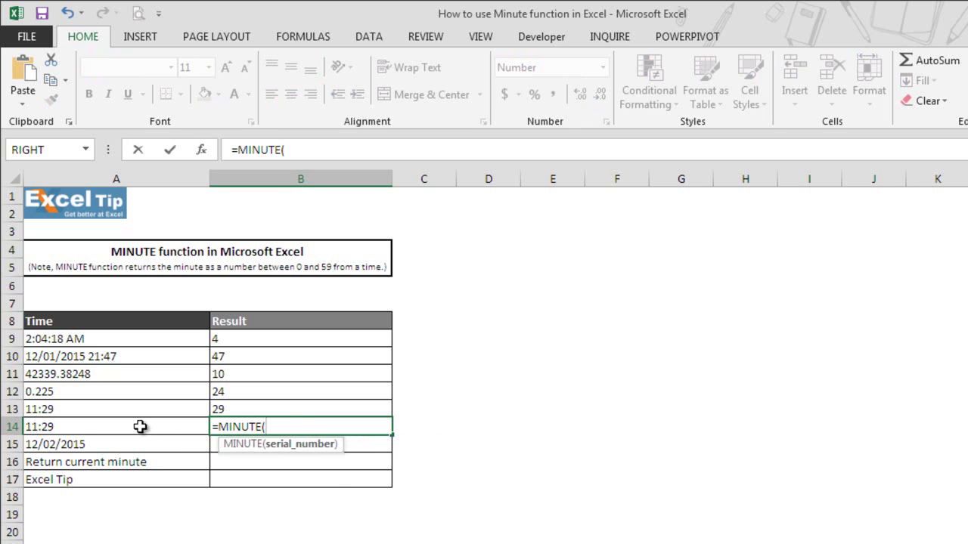
left_click(140, 427)
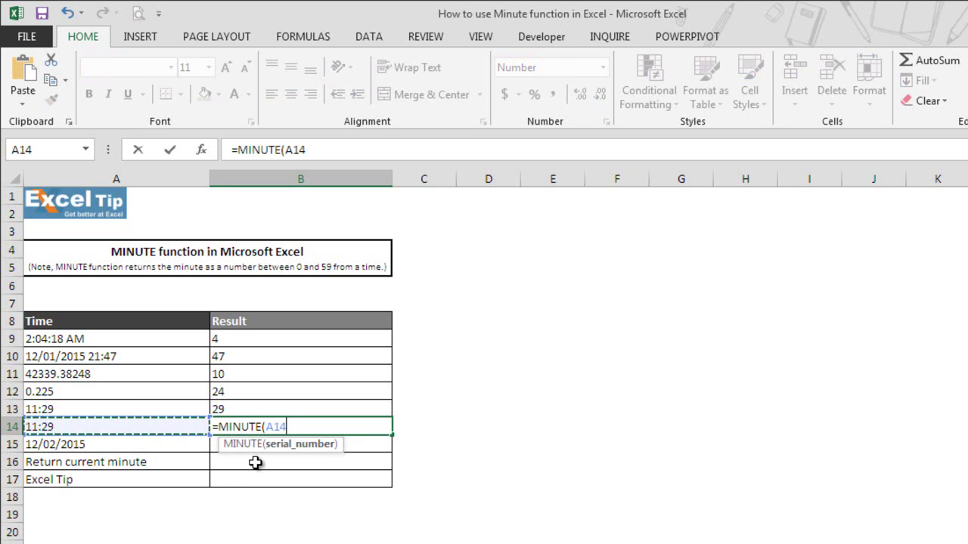
type(")+")
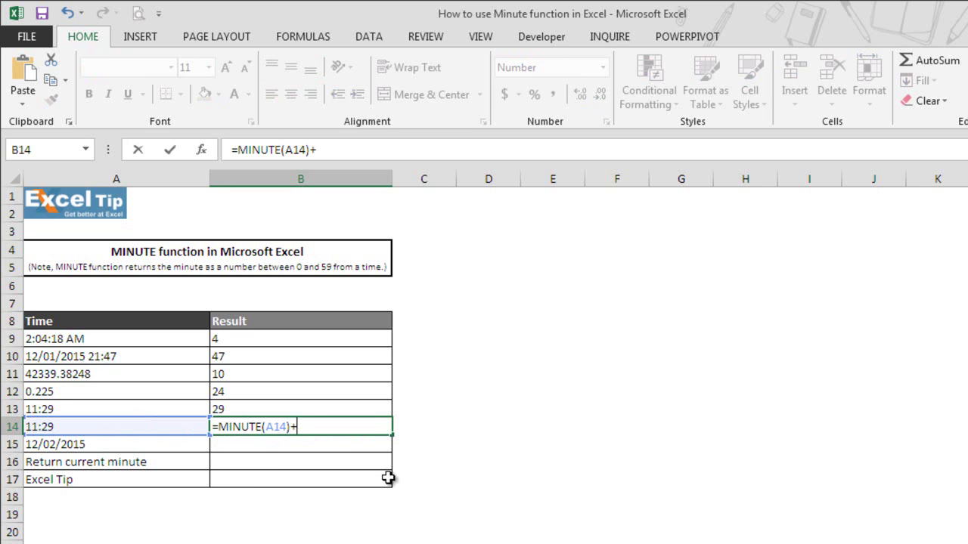
type("15")
key("Return")
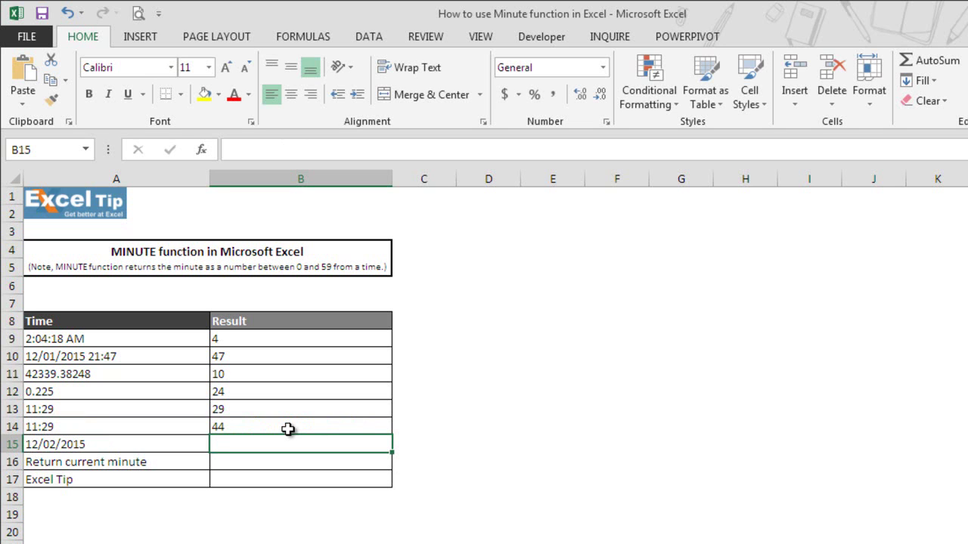
Enter =MINUTE(A15) in B15, returning 0 for the date 12/02/2015
type("=minu")
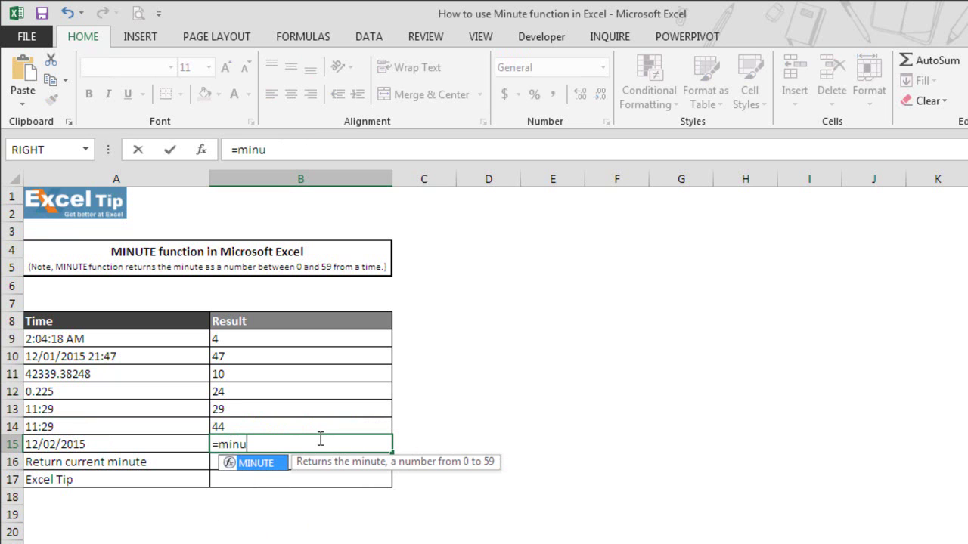
key("Tab")
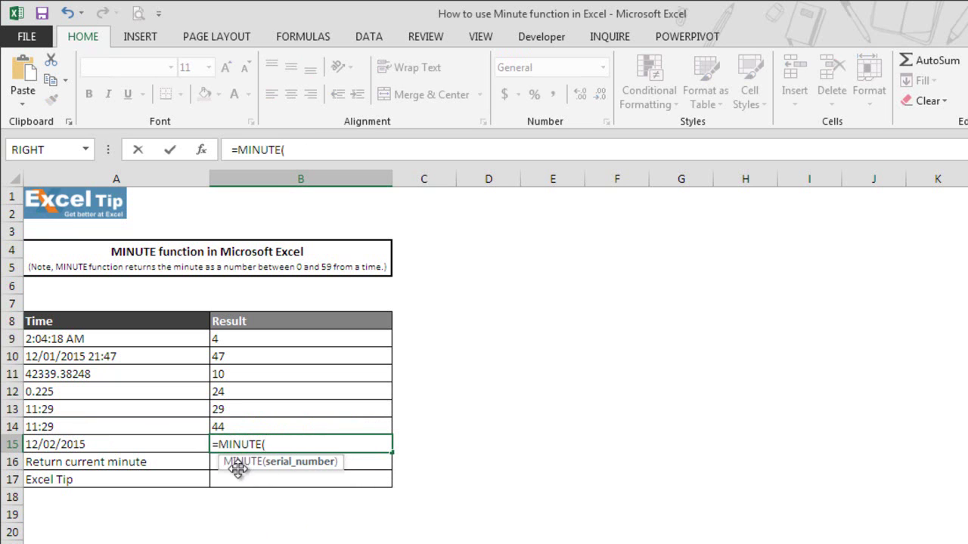
left_click(130, 446)
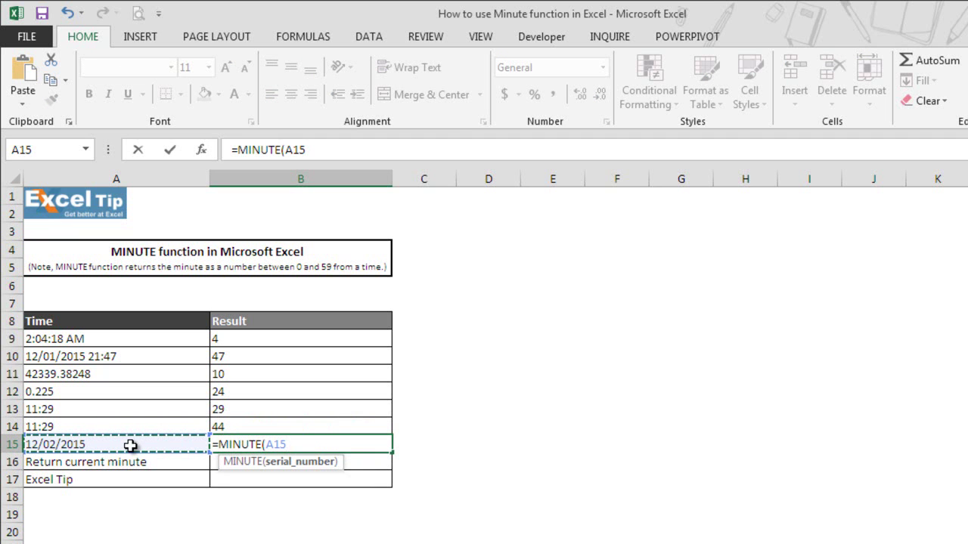
type(")")
key("Return")
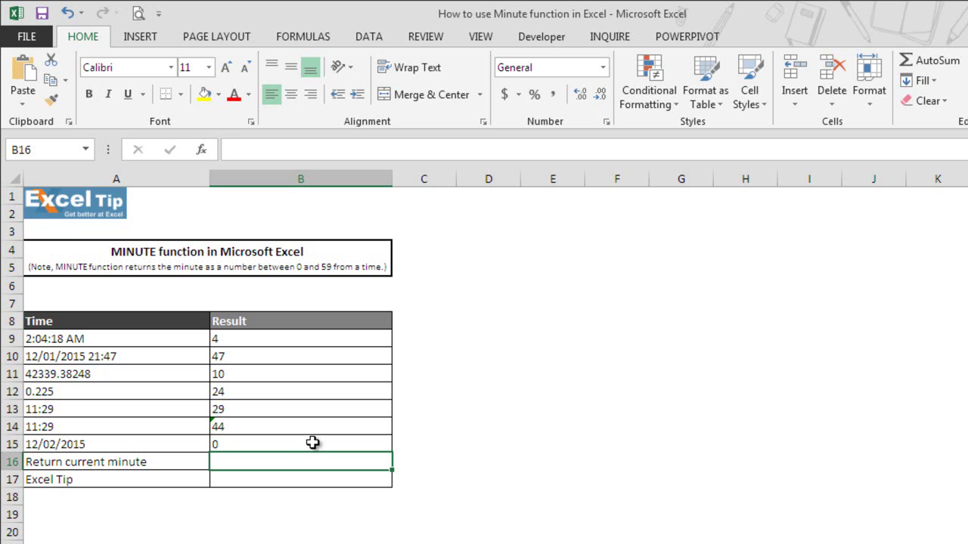
Enter =MINUTE(NOW()) in B16 to show the current minute, 11
type("=minu")
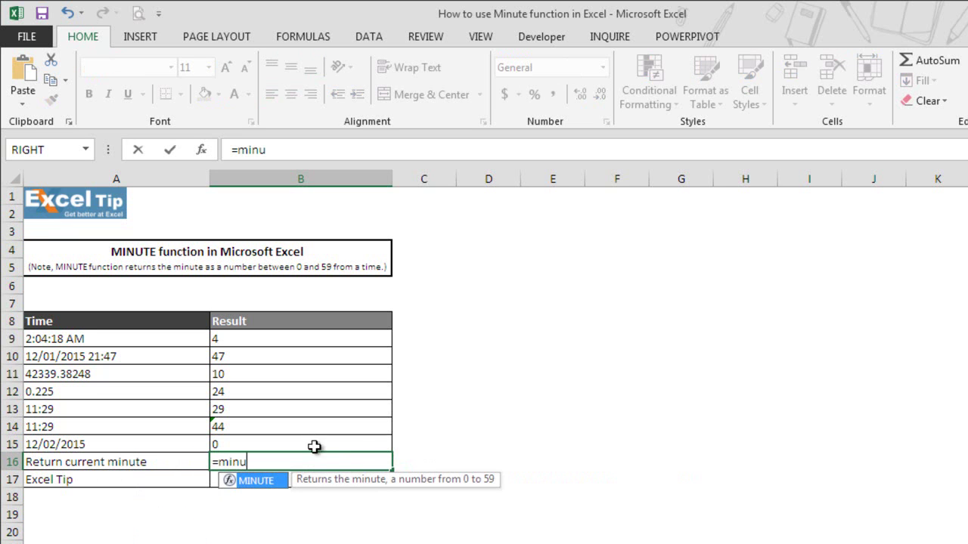
key("Tab")
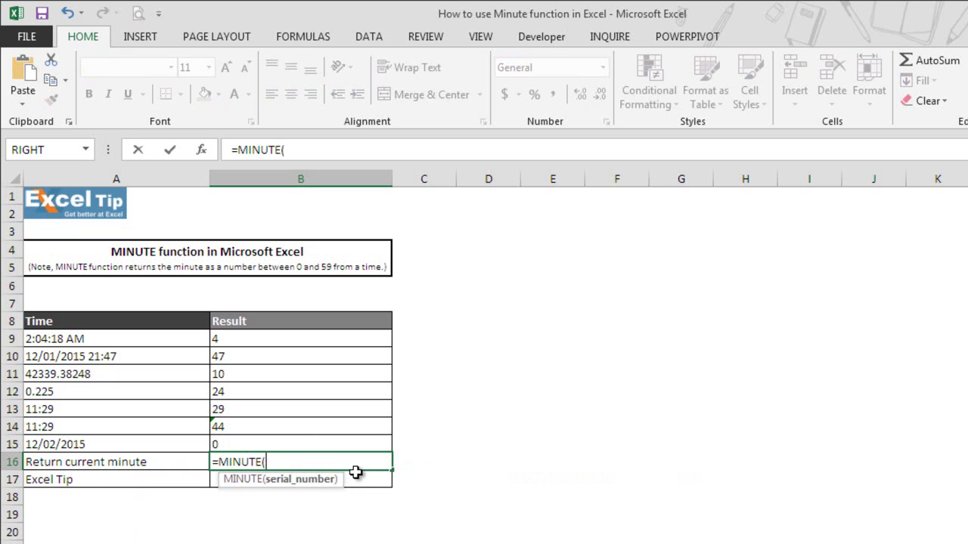
type("now")
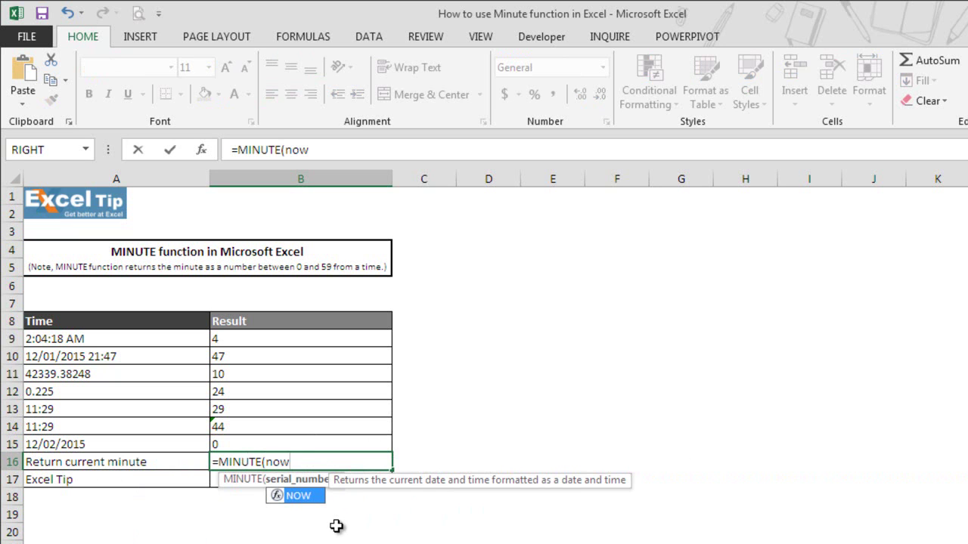
key("Tab")
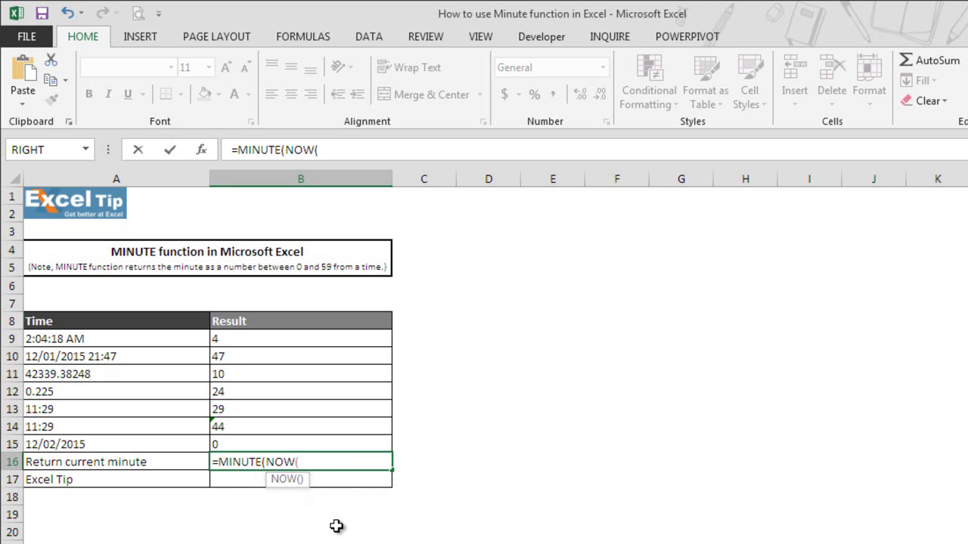
type(")")
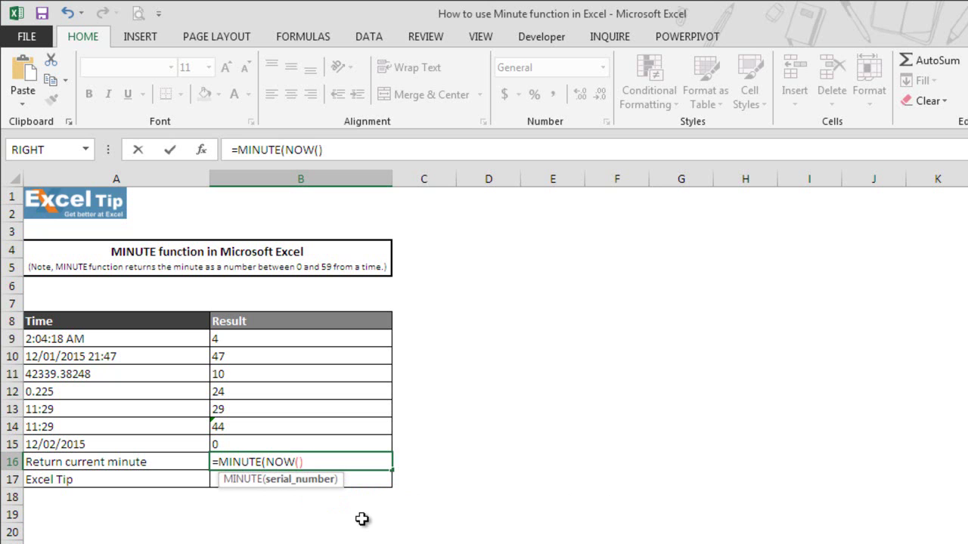
type(")")
key("Return")
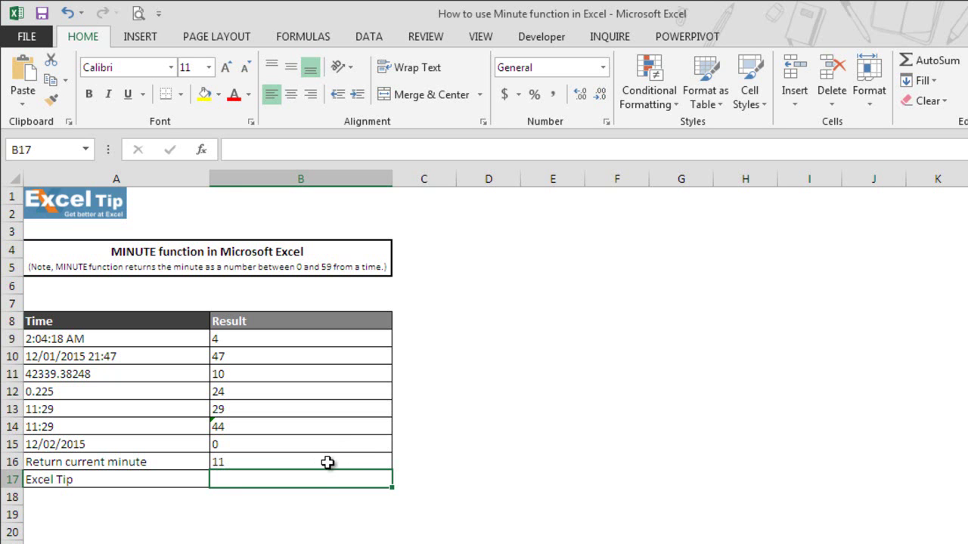
Enter =MINUTE(A17) in B17, producing #VALUE! for the text 'Excel Tip'
type("=minu")
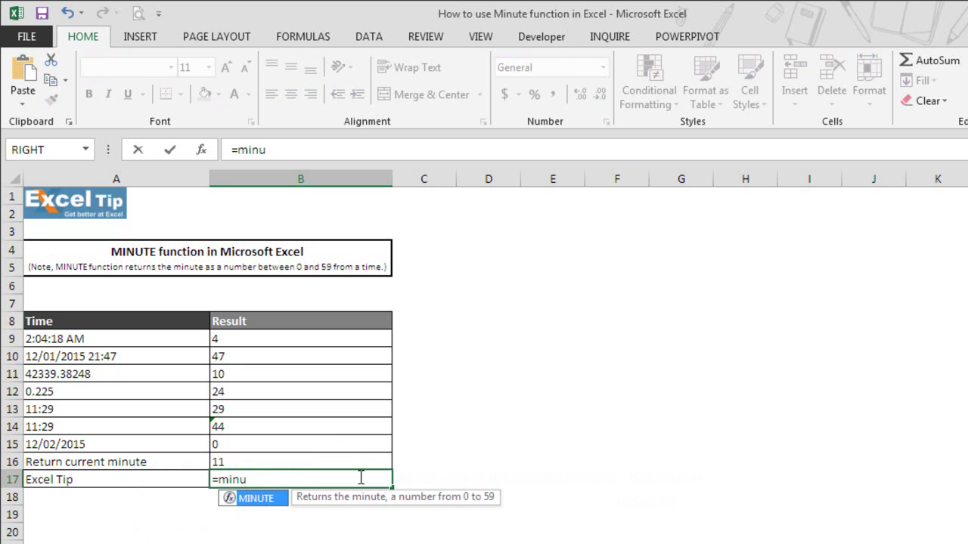
key("Tab")
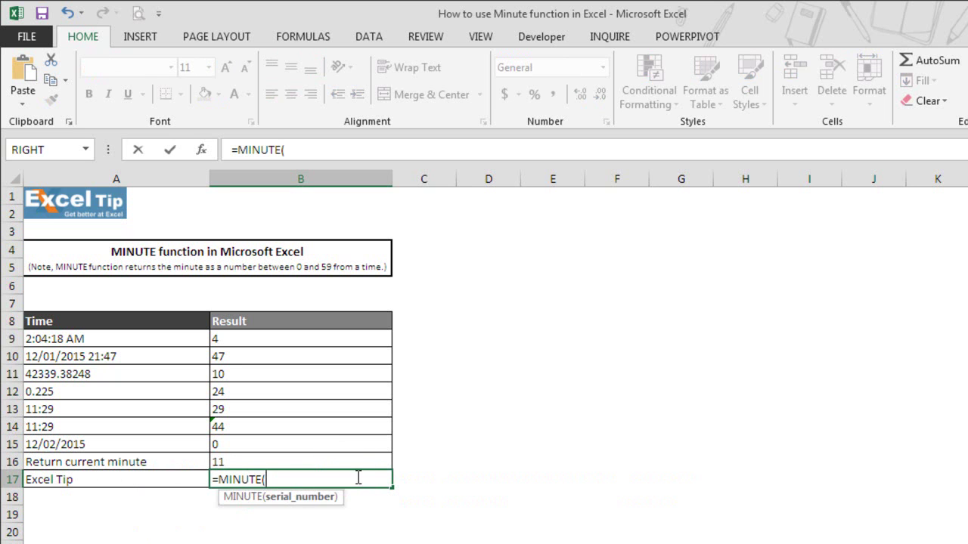
left_click(138, 477)
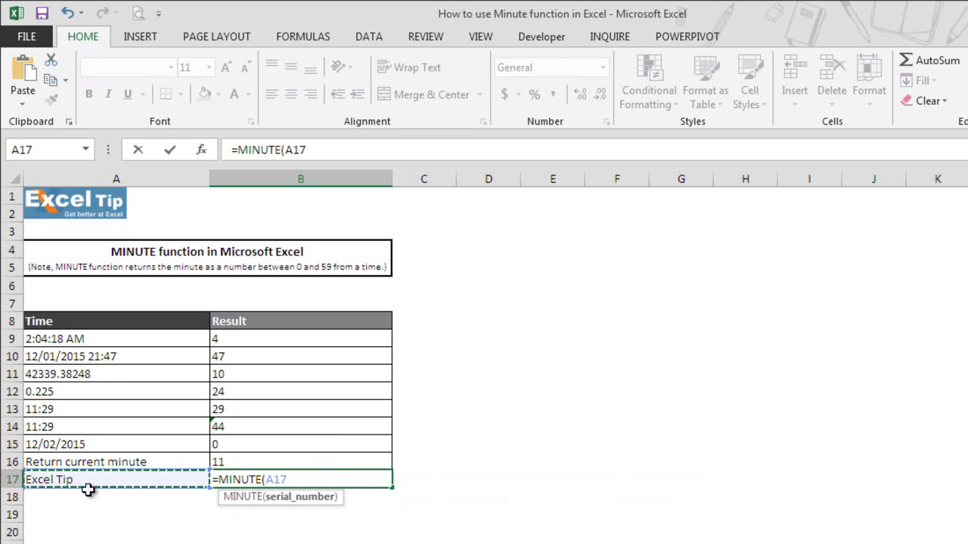
type(")")
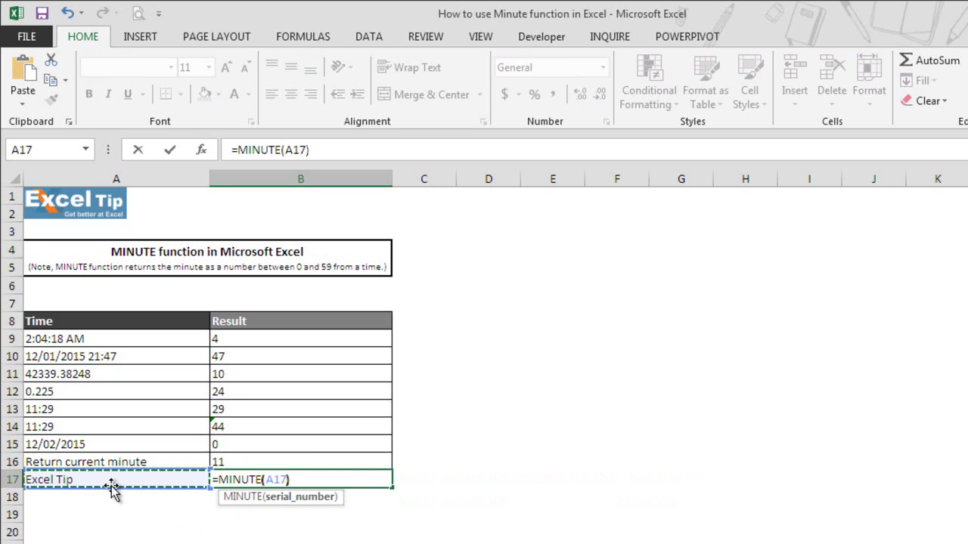
key("Return")
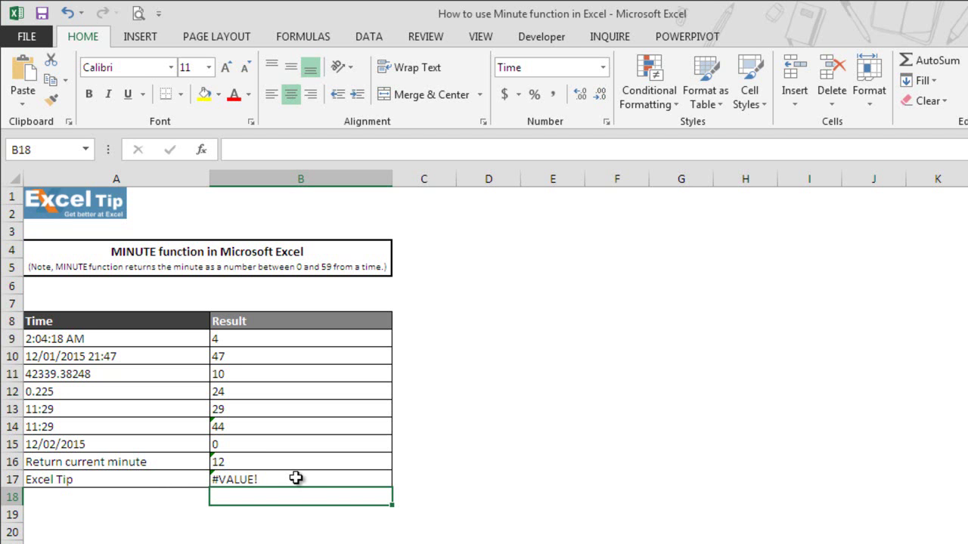
left_click(287, 519)
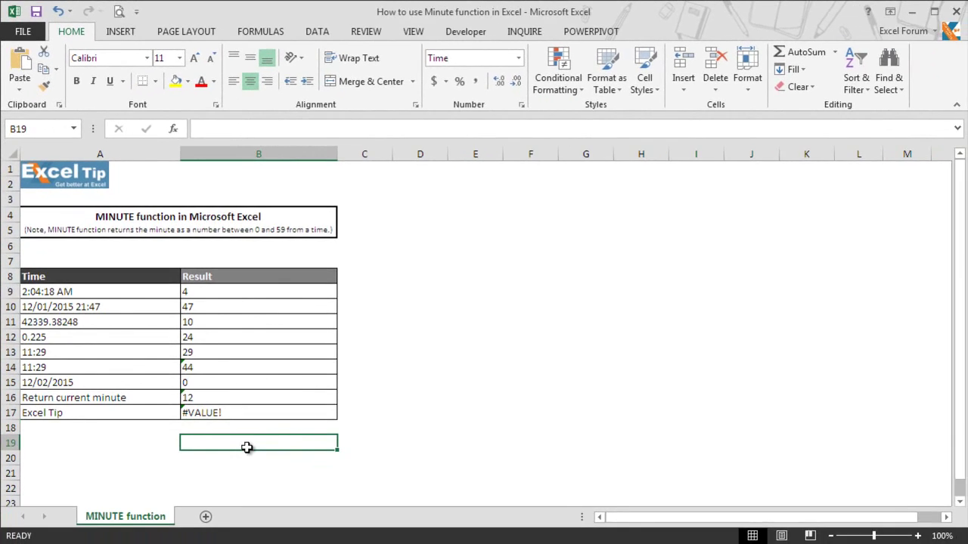